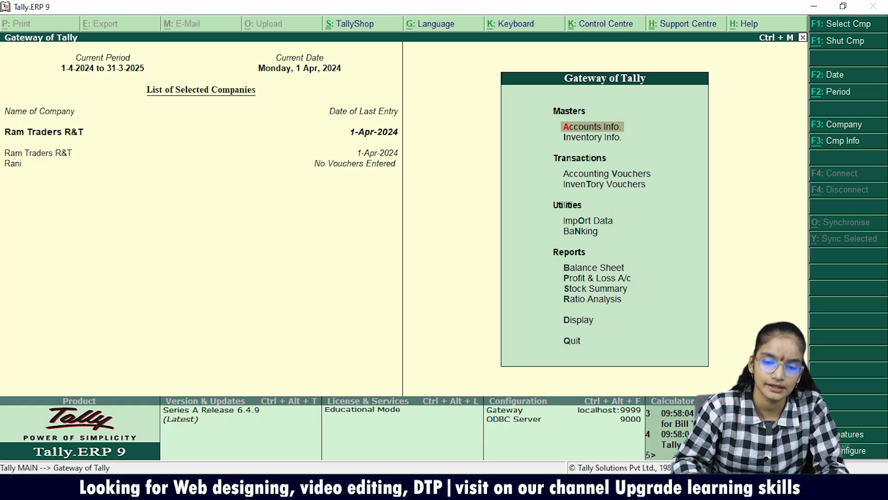
Open the Account Books among the display reports of Ram Traders R&T.
key(Down)
key(Down)
key(Down)
key(Down)
key(Down)
key(Down)
key(Down)
key(Down)
key(Down)
key(Up)
key(Up)
key(Down)
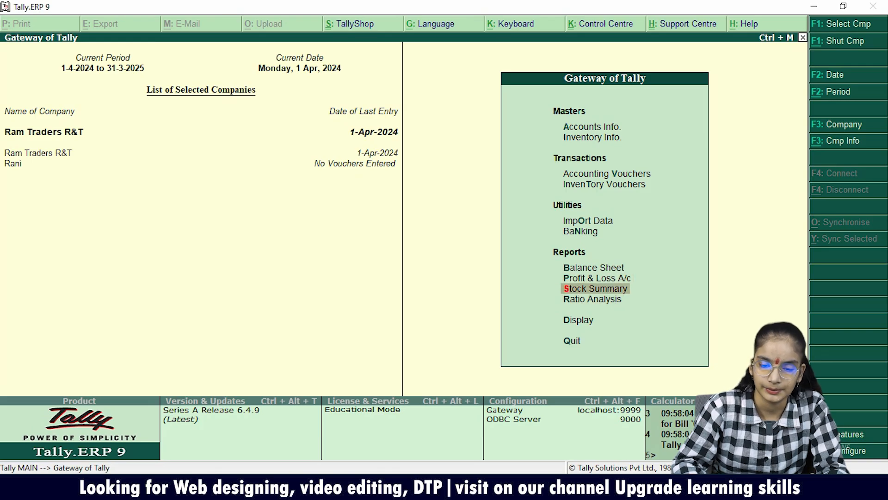
key(Down)
key(Down)
key(Return)
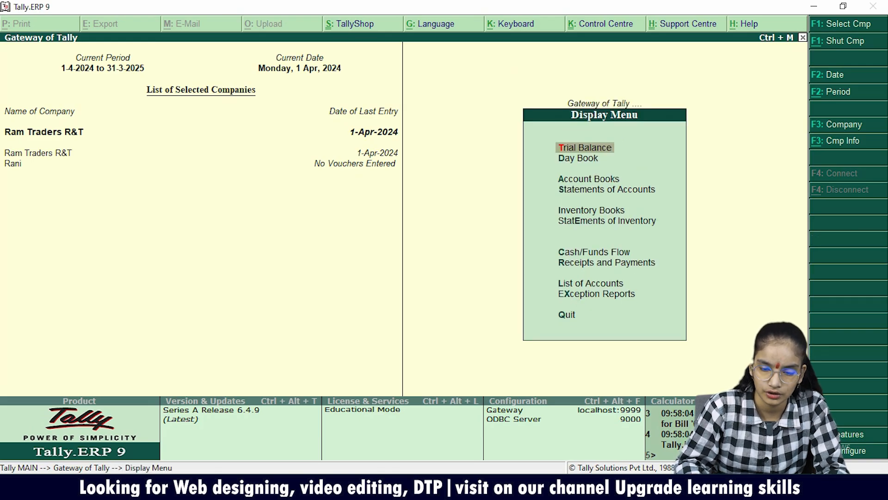
key(Down)
key(Down)
key(Return)
View the ledger vouchers of Manoj Traders.
key(Down)
key(Return)
key(Down)
key(Down)
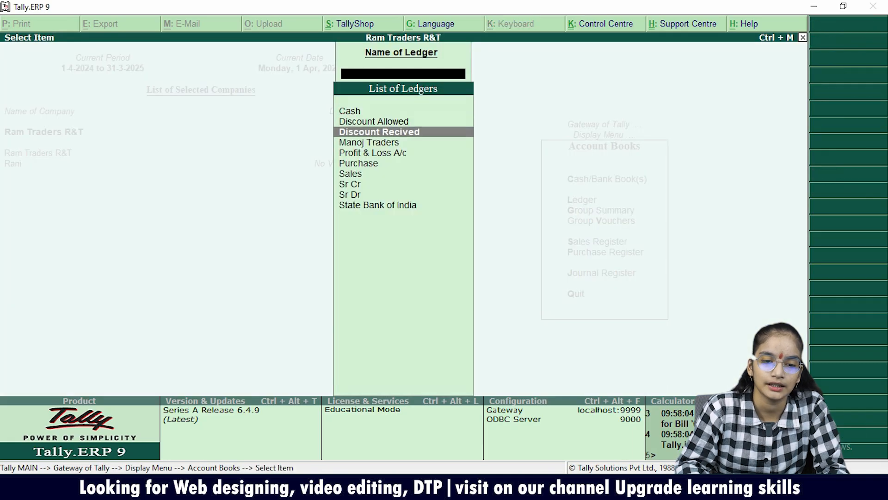
key(Down)
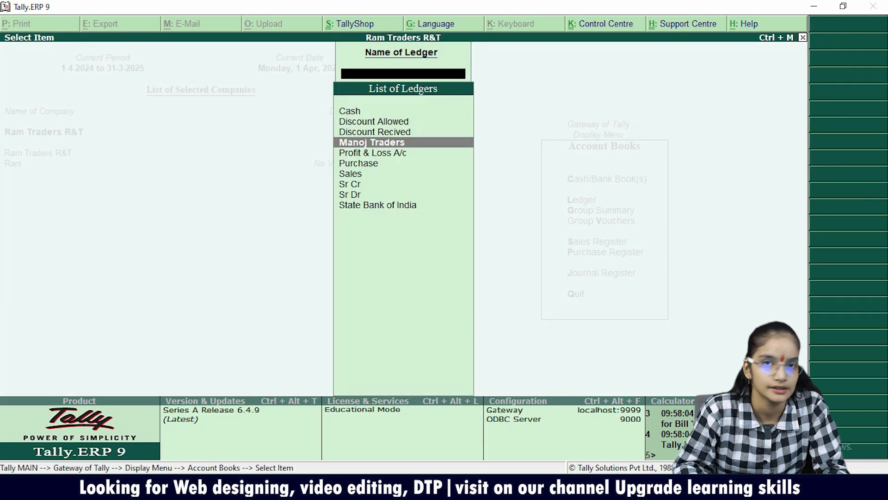
key(Return)
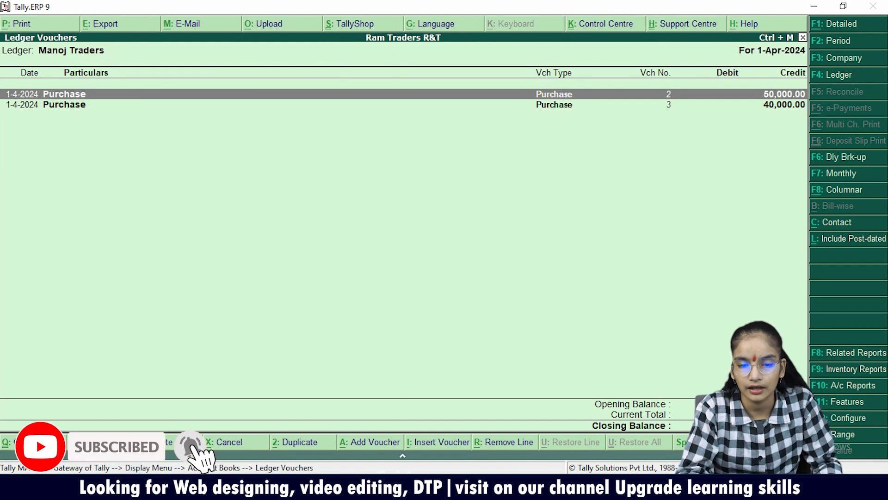
key(Escape)
View the ledger vouchers of State Bank of India, and return to the Gateway of Tally.
key(l)
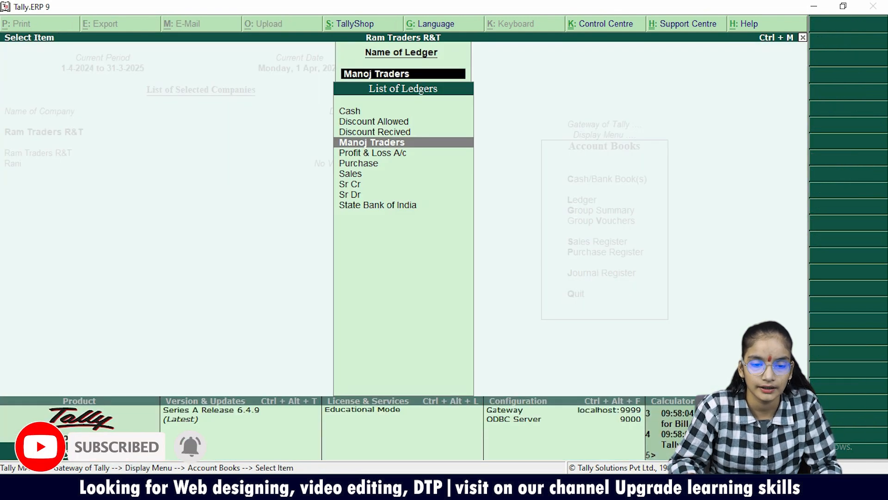
key(Down)
key(Down)
key(Down)
key(Down)
key(Down)
key(Down)
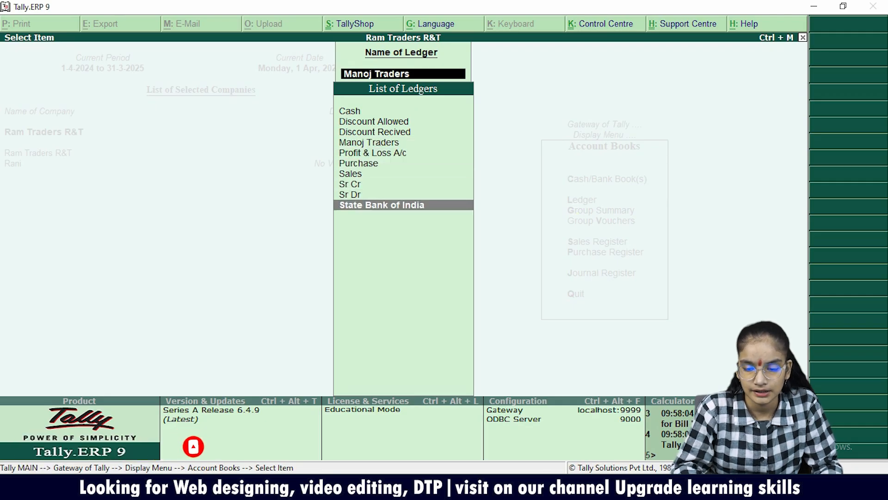
key(Return)
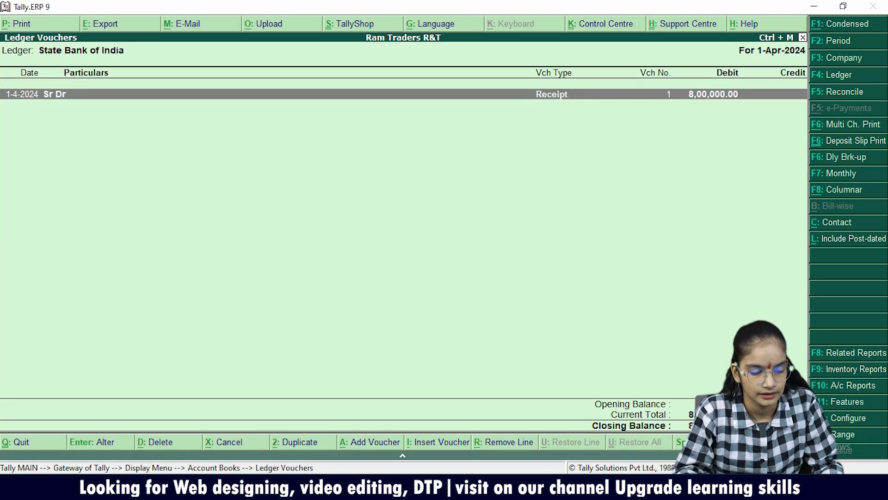
key(Escape)
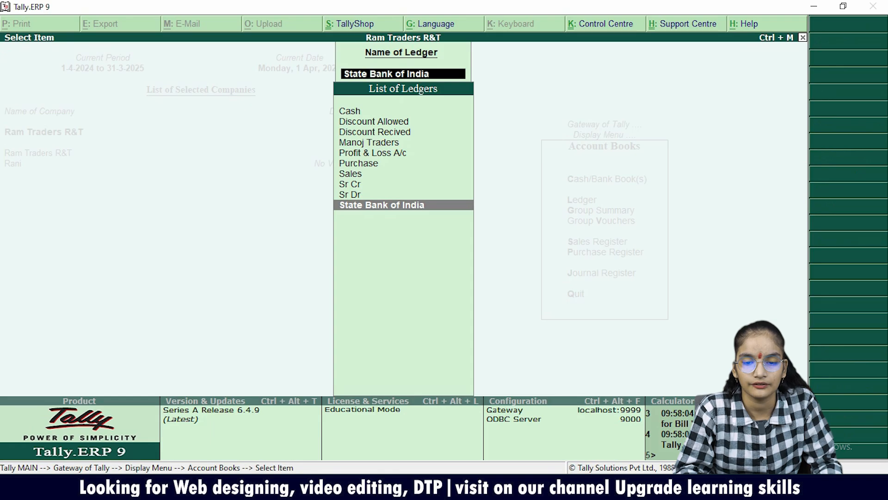
key(Escape)
key(Escape)
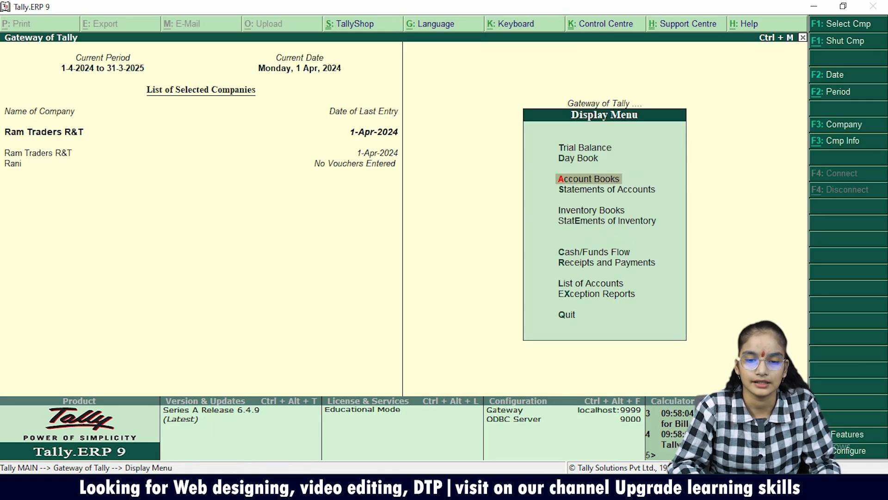
key(Escape)
Start a purchase voucher dated 1-Apr-2024 with supplier invoice number 52 and Manoj Traders as the party account, accepting the party details.
key(v)
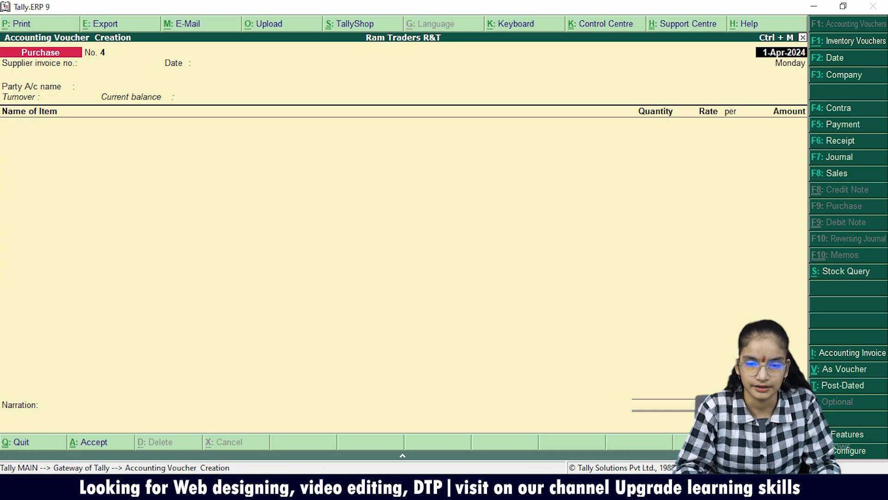
key(Return)
text(52)
key(Return)
key(Return)
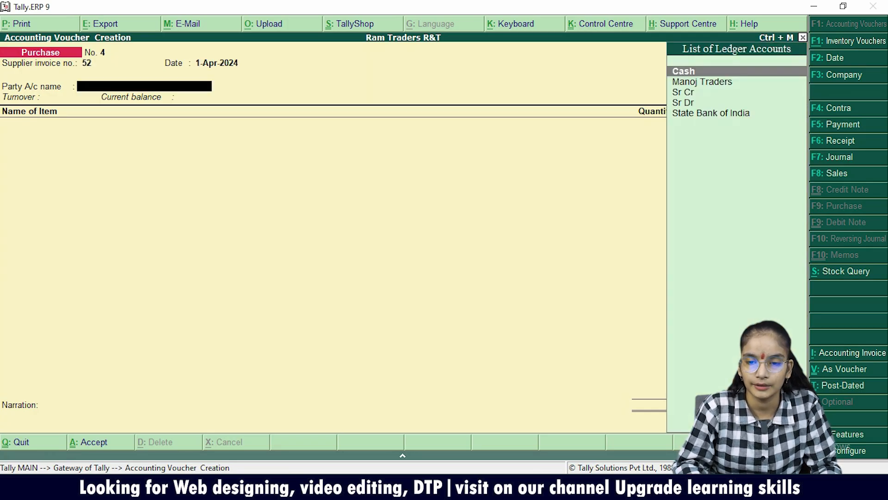
key(Down)
key(Down)
key(Up)
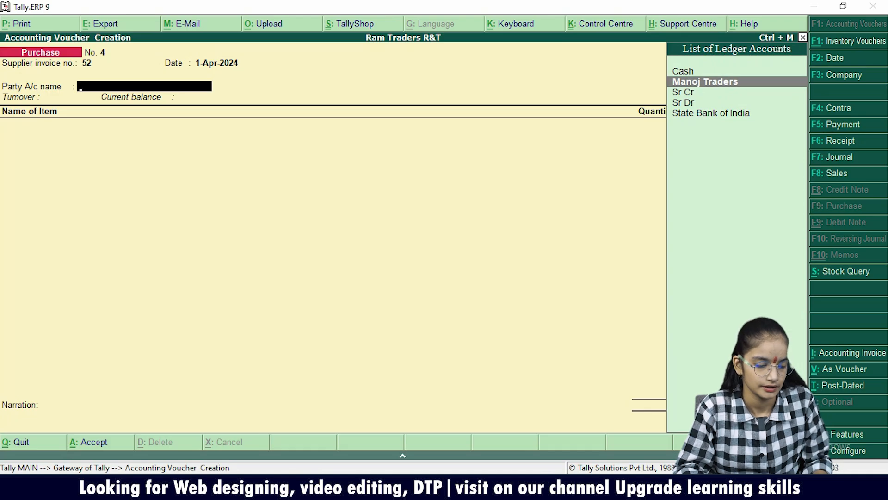
key(Return)
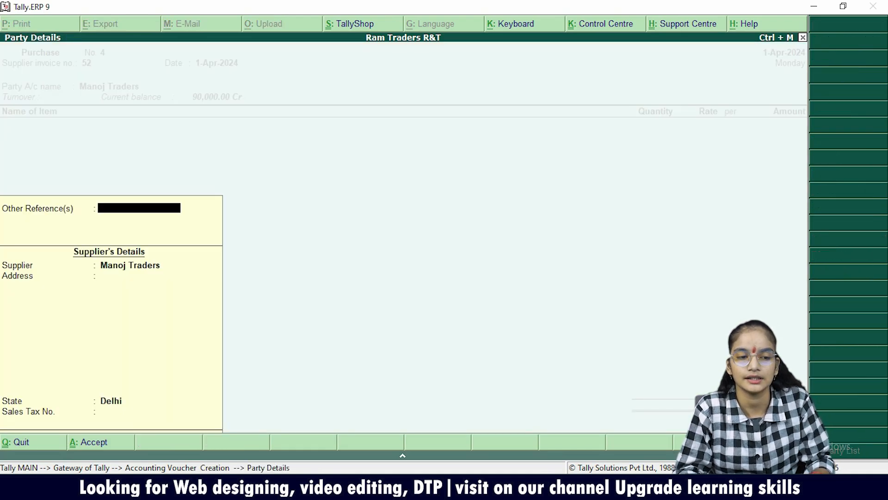
key(ctrl+a)
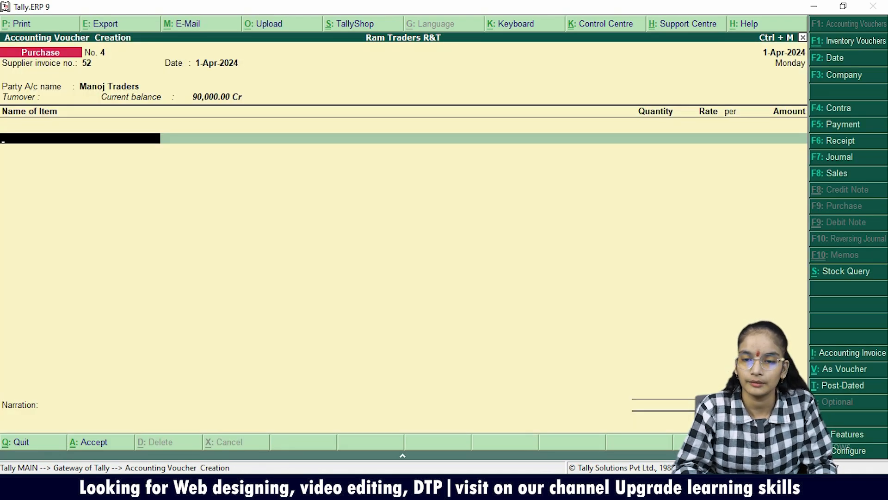
Add the stock item Computer to the purchase voucher with quantity 10 pcs at a rate of 5,000 per piece.
key(Down)
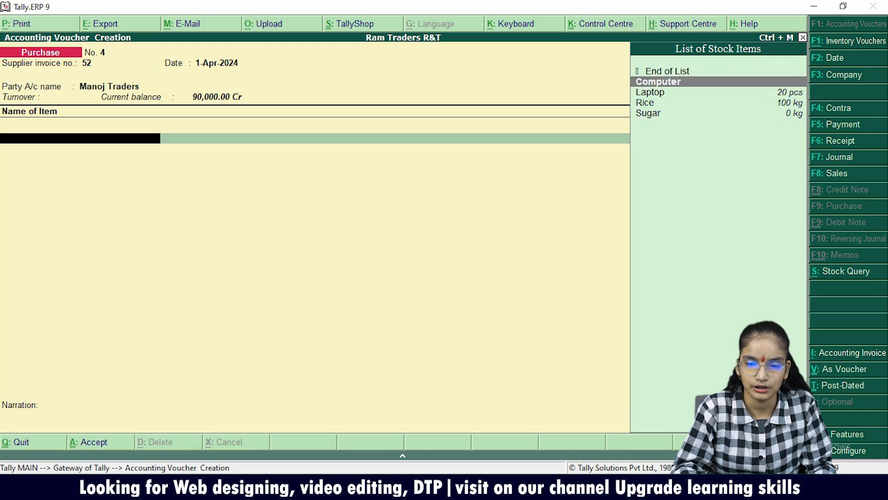
key(Return)
text(10)
key(Return)
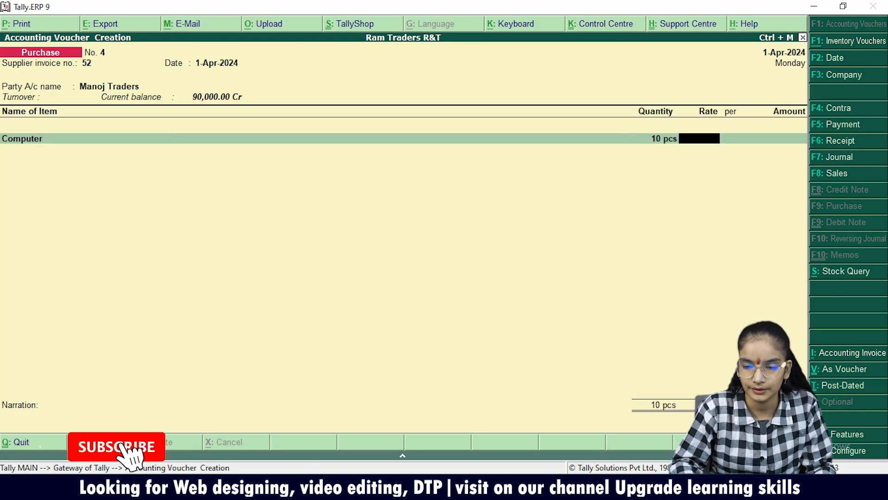
text(5,0)
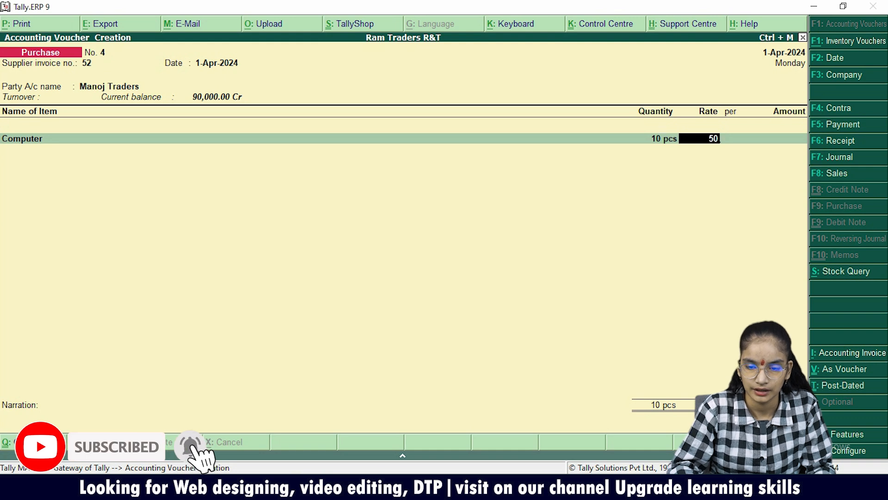
text(00)
key(Return)
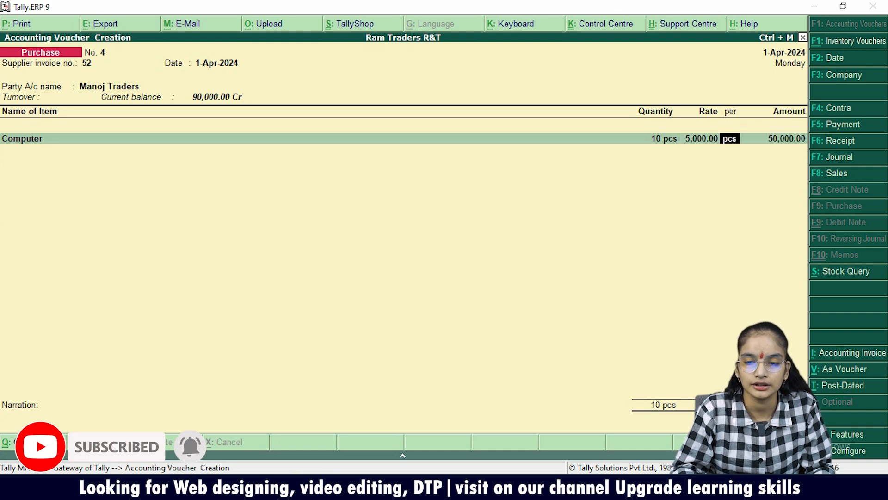
key(Return)
Allocate the Computer amount to the Purchase ledger, save the voucher and leave voucher creation.
key(Return)
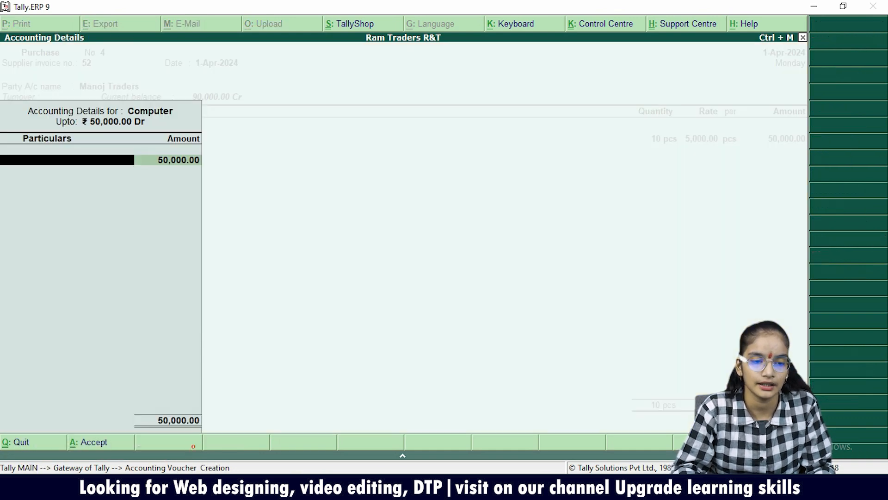
key(Return)
key(Return)
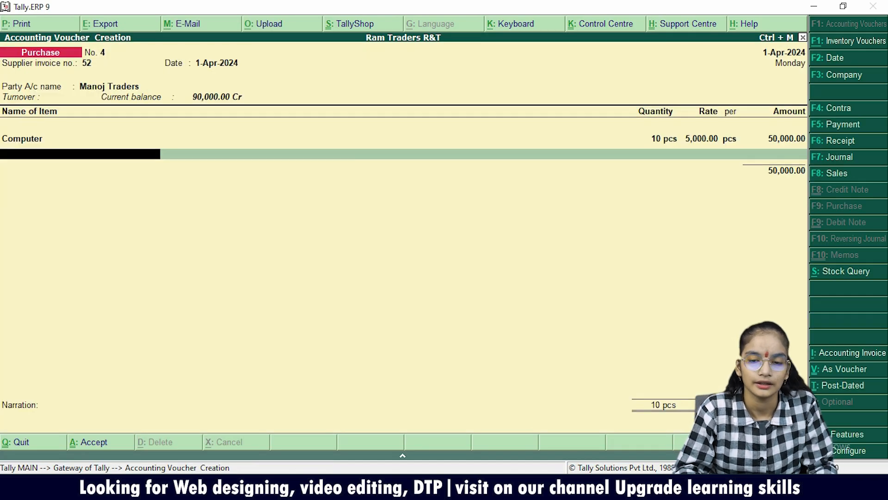
key(ctrl+a)
key(BackSpace)
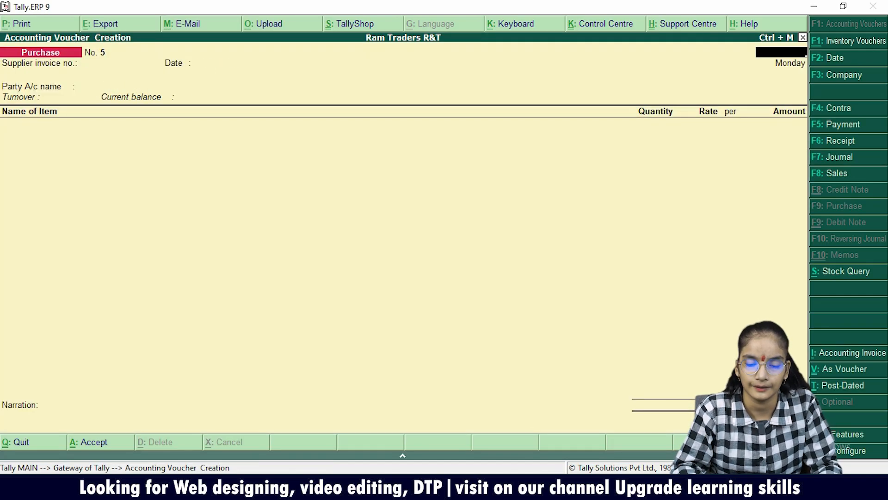
key(Escape)
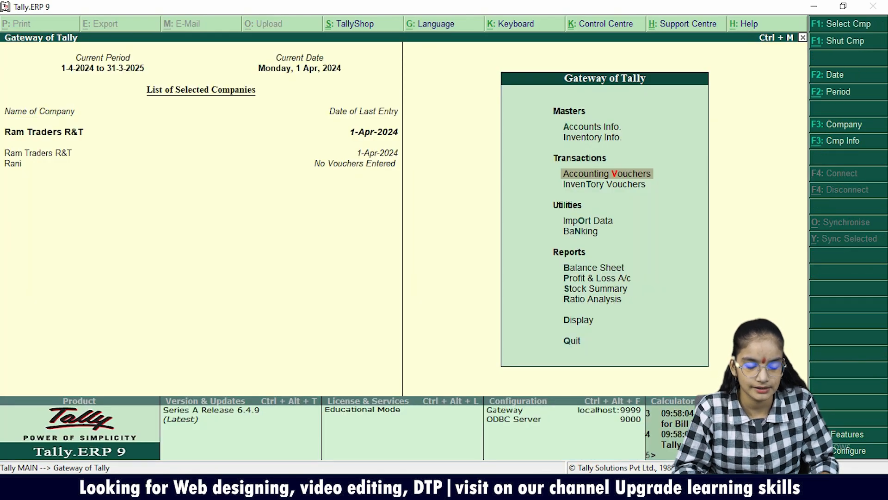
Check the purchase entries in the Manoj Traders ledger of the Account Books, and go back to the display reports.
key(d)
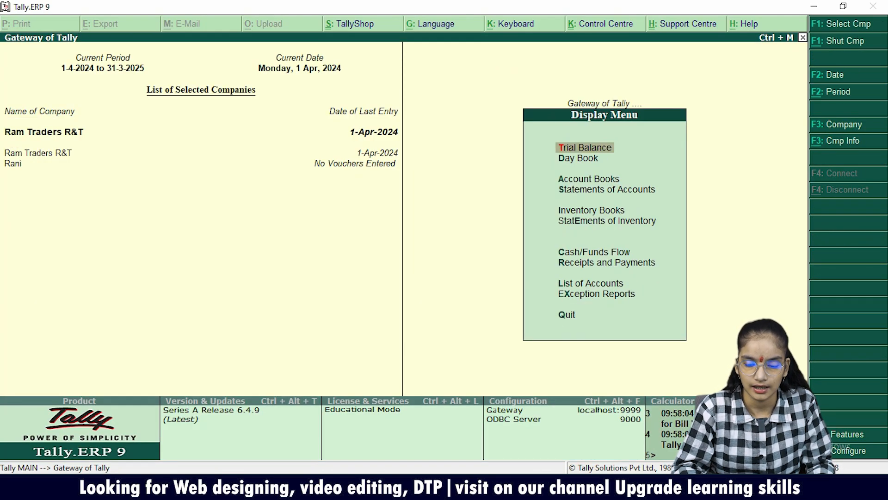
key(Down)
key(Down)
key(Return)
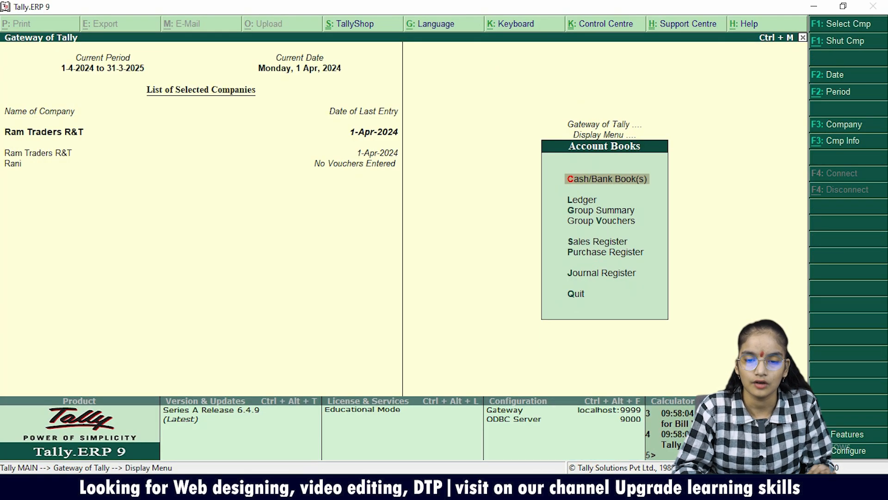
key(Down)
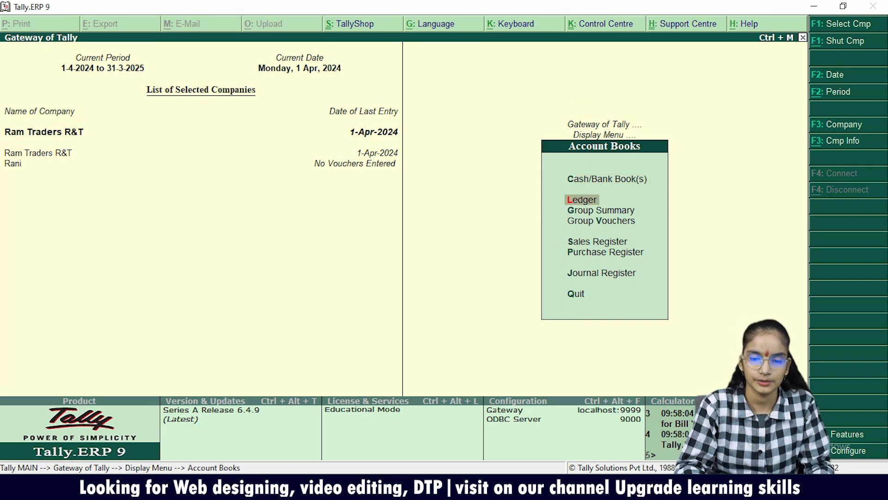
key(Return)
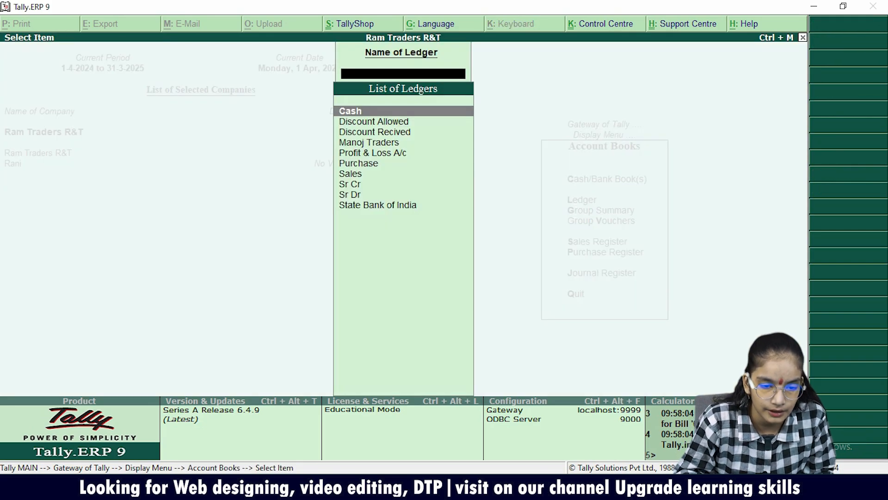
key(Down)
key(Down)
key(Down)
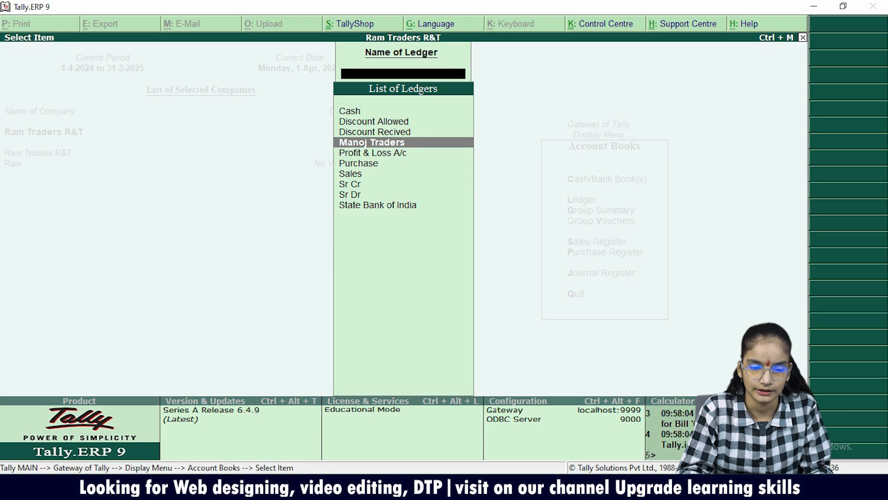
key(Return)
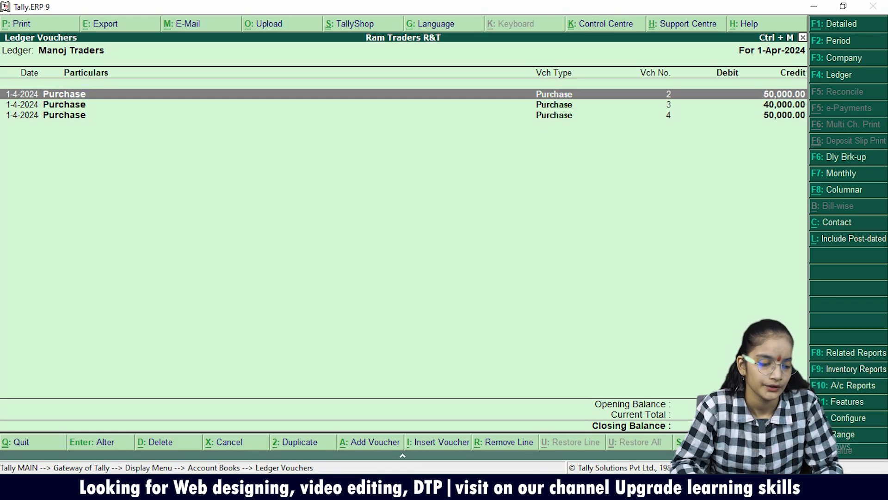
key(Escape)
key(Escape)
key(Escape)
key(Escape)
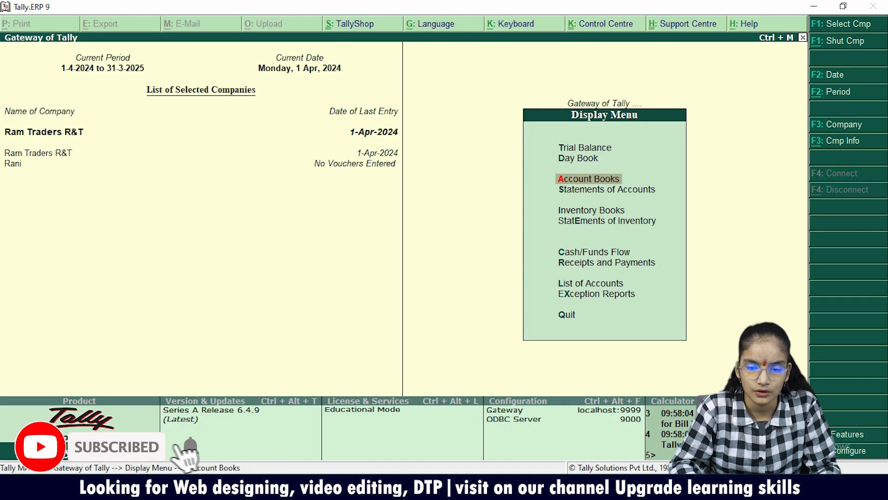
key(Down)
key(Down)
key(Down)
key(Down)
key(Down)
key(Escape)
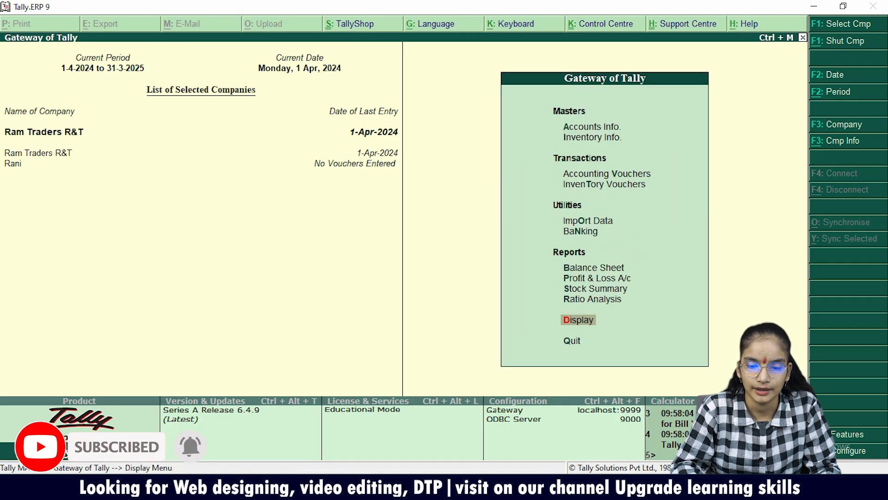
Open the List of Accounts for Ram Traders R&T, showing its ledgers.
key(Return)
key(Down)
key(Down)
key(Down)
key(Down)
key(Down)
key(Down)
key(Down)
key(Down)
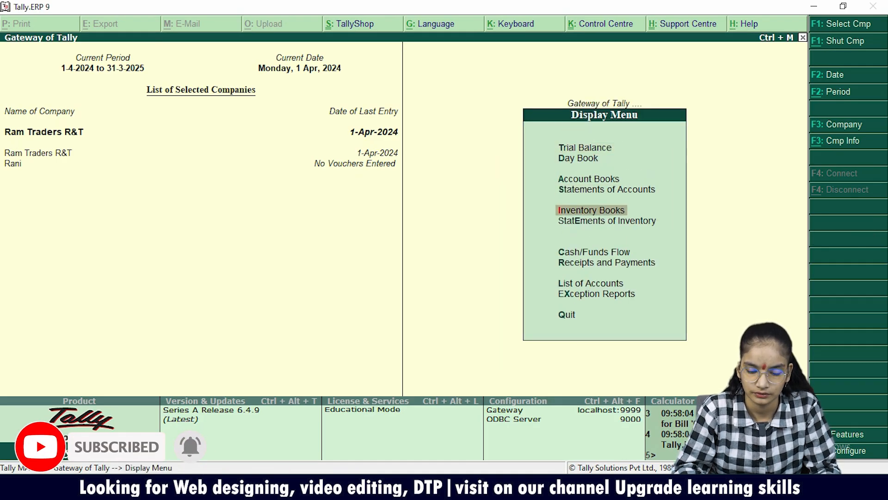
key(Return)
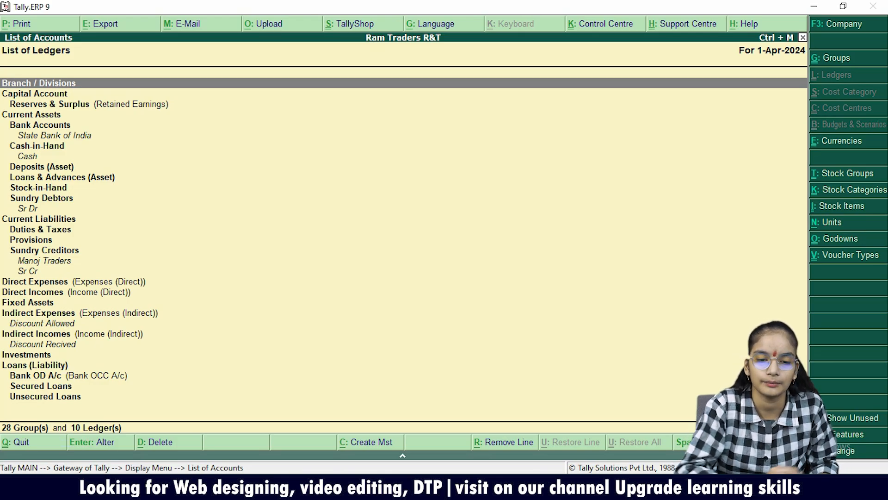
Start exporting the list of ledgers, keeping all languages, the default location, the file name Master.xml and Open Exported Folder at No.
key(alt+e)
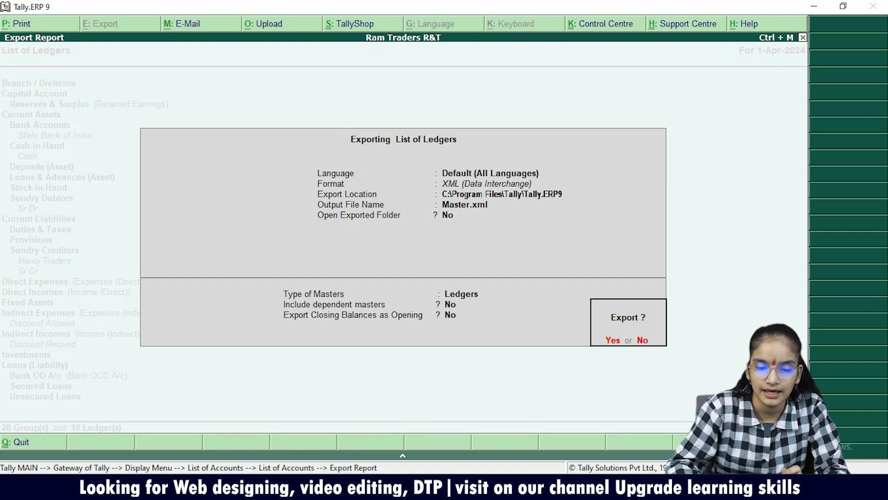
key(n)
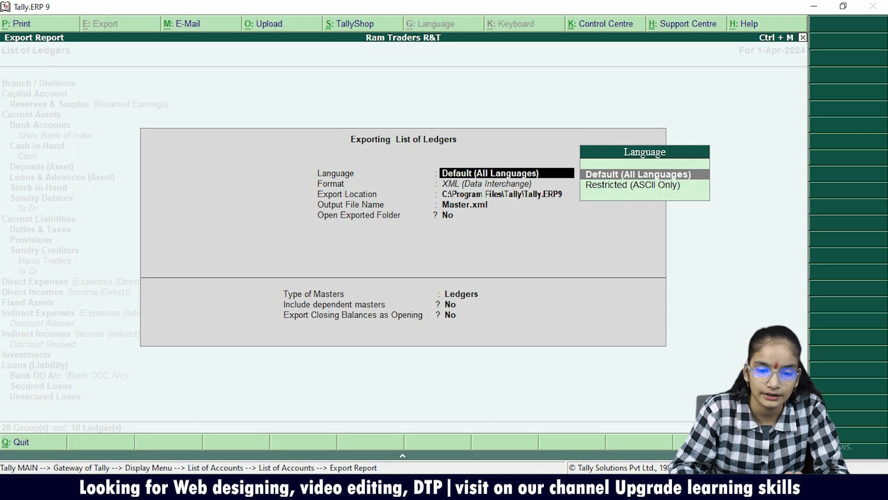
key(Return)
key(Return)
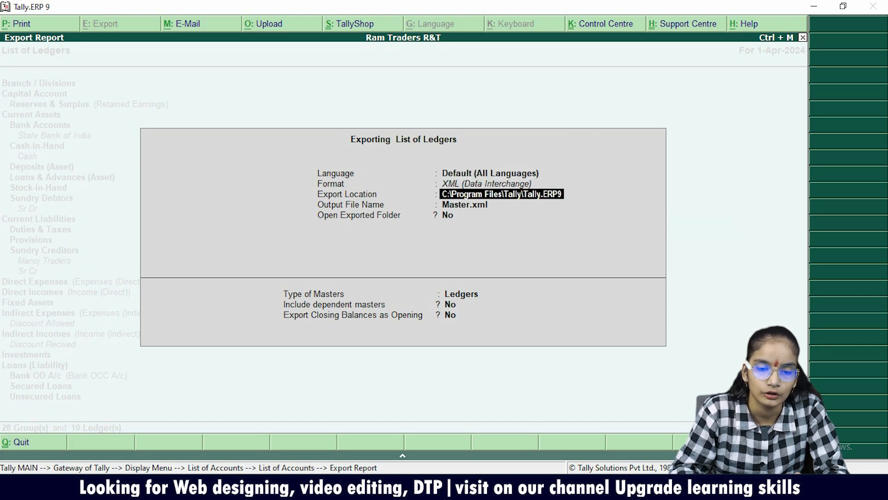
key(Return)
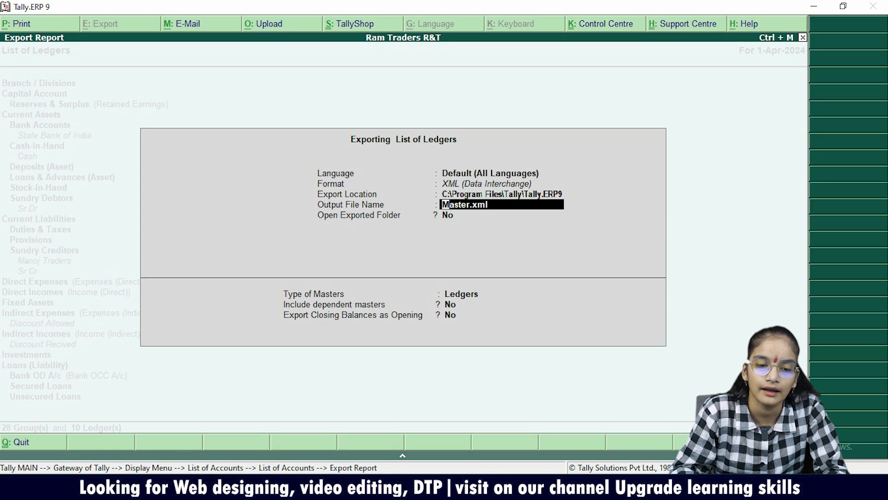
key(Return)
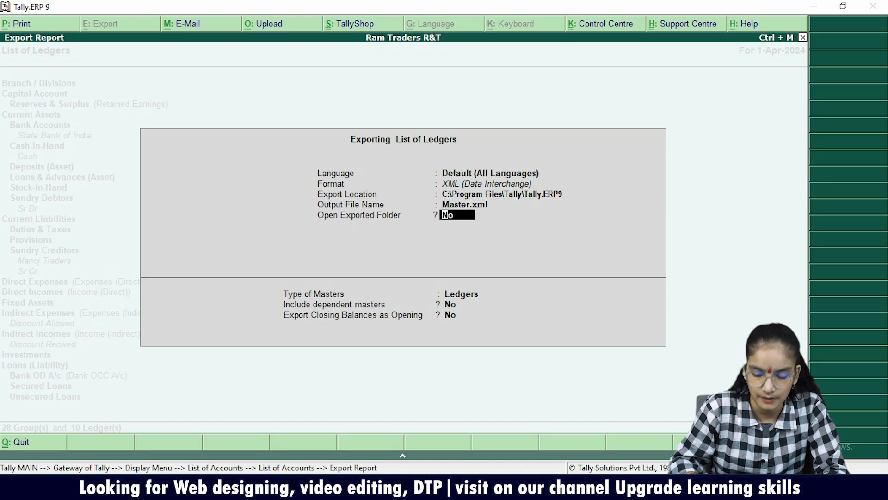
key(Return)
Set the export's type of masters to All Masters and keep dependent masters excluded.
key(Up)
key(Up)
key(Up)
key(Up)
key(Up)
key(Up)
key(Up)
key(Up)
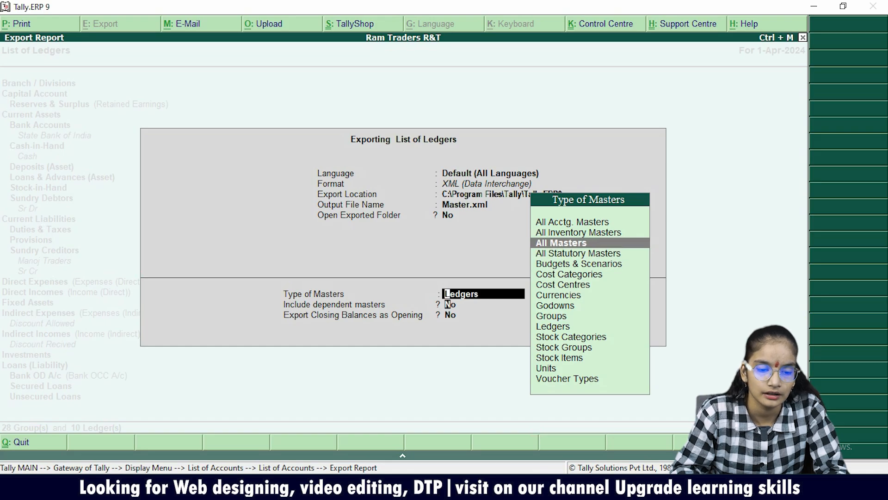
key(Return)
key(Return)
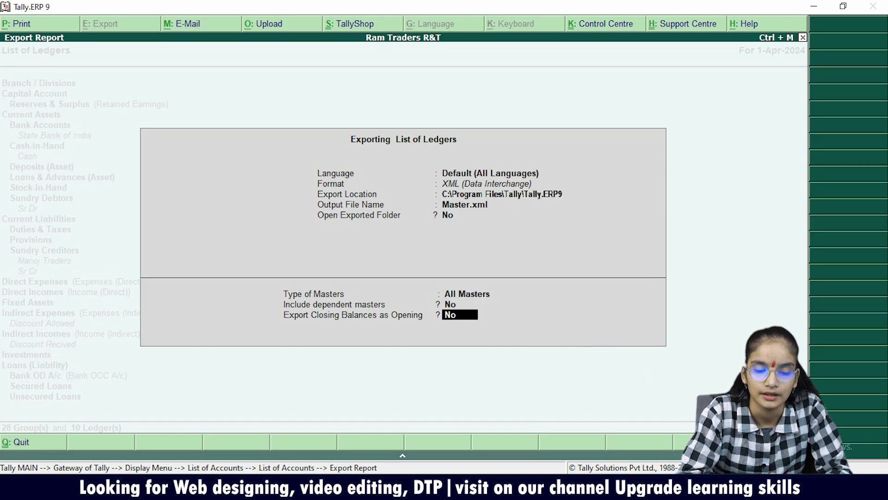
Enable exporting closing balances as opening up to 1-4-2024, and run the export.
text(yes)
key(Return)
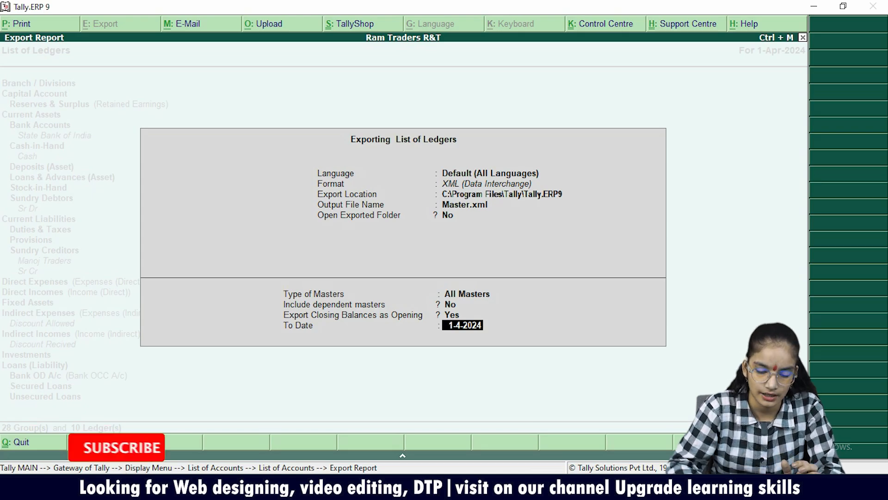
key(Return)
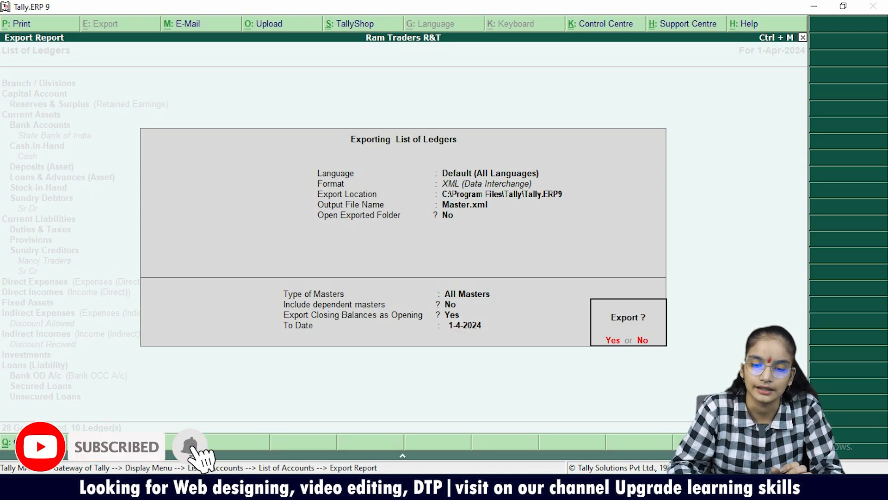
key(Return)
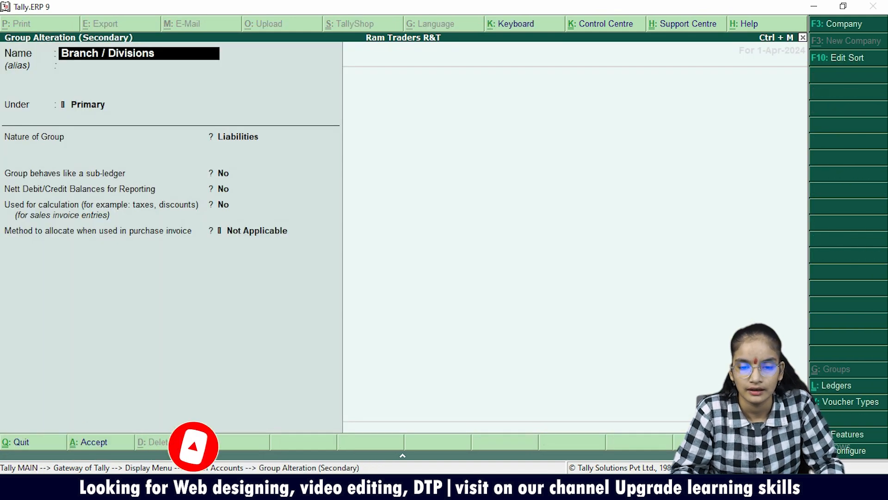
Leave the group alteration and the list of accounts, and switch the active company to Rani.
key(BackSpace)
key(Escape)
key(Return)
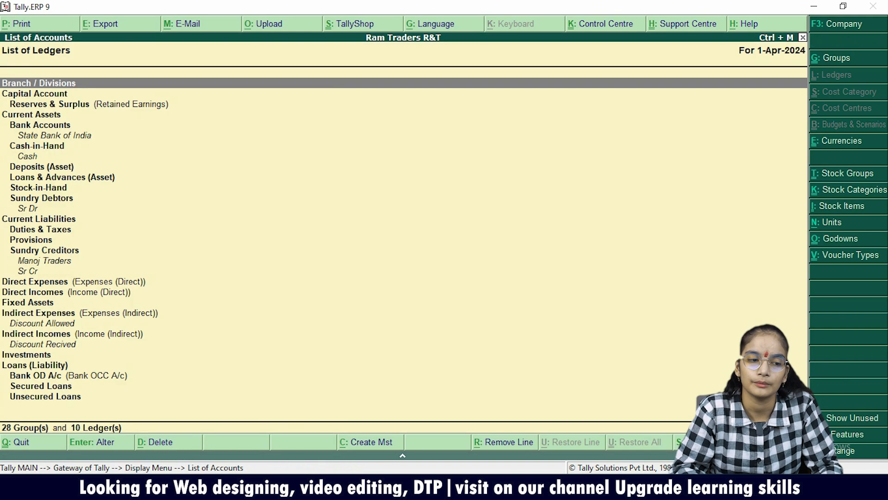
key(Escape)
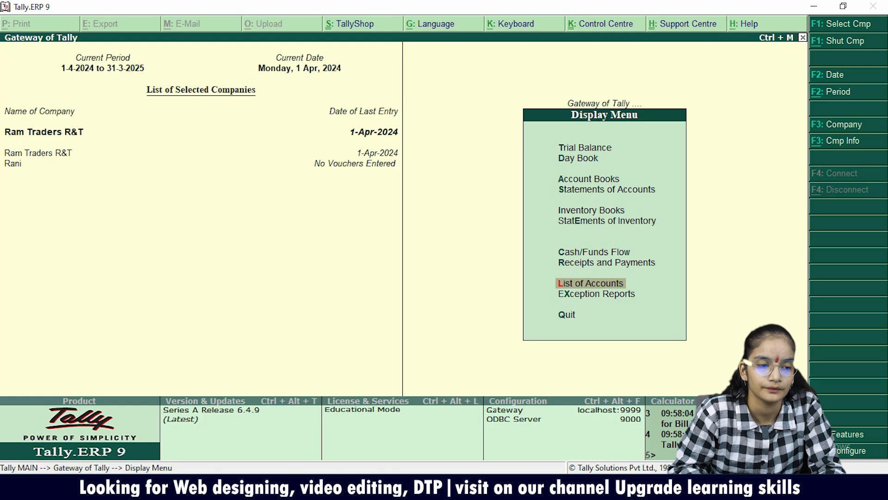
key(F3)
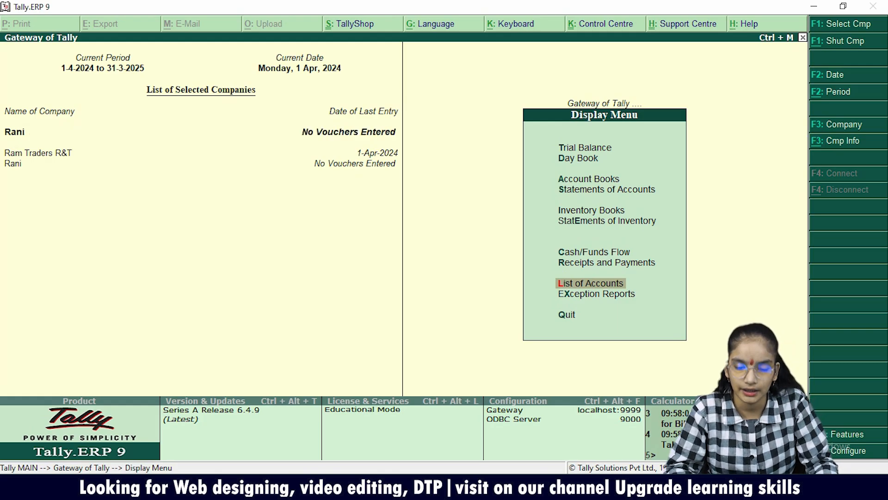
Open the Account Books from the display reports for the company Rani.
key(Escape)
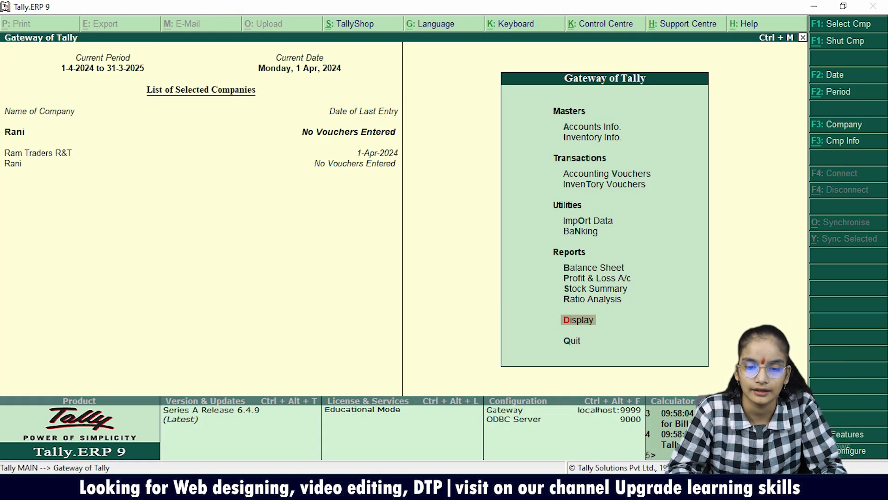
key(Return)
key(Up)
key(Up)
key(Up)
key(Up)
key(Up)
key(Up)
key(Up)
key(Up)
key(Up)
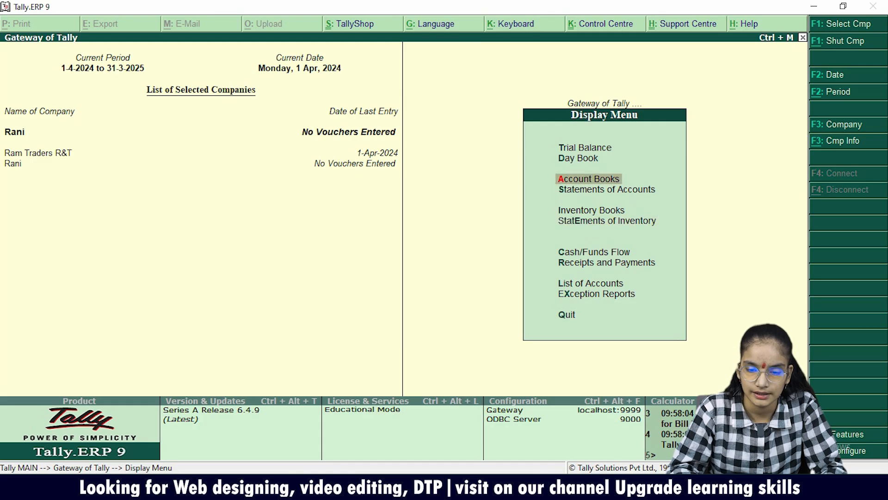
key(Return)
Check the Manoj Traders ledger vouchers in Rani, and return to the display reports.
key(Down)
key(Return)
key(Down)
key(Down)
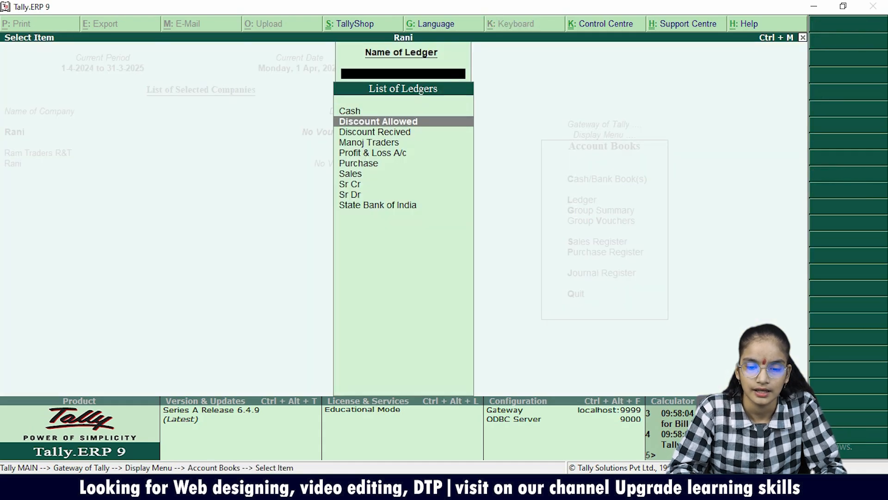
key(Return)
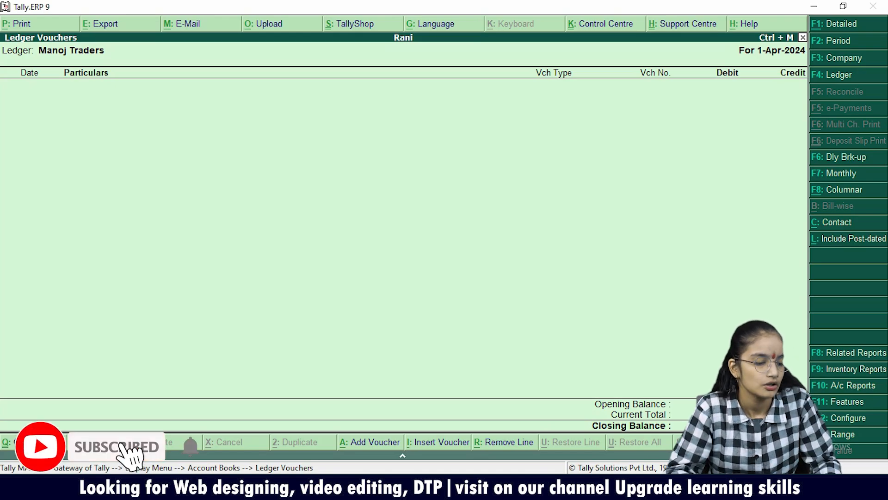
key(Escape)
key(Escape)
key(Escape)
Open the import of masters for the company Rani.
key(Escape)
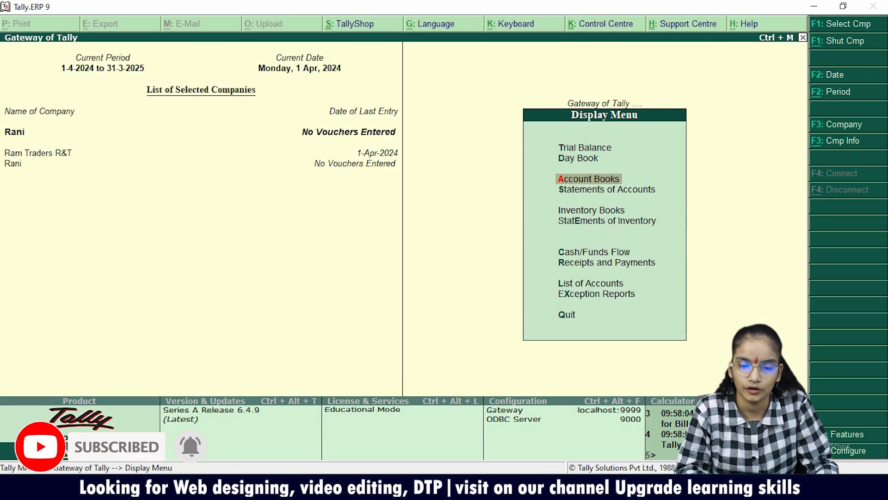
key(Escape)
key(Up)
key(Up)
key(Up)
key(Up)
key(Up)
key(Up)
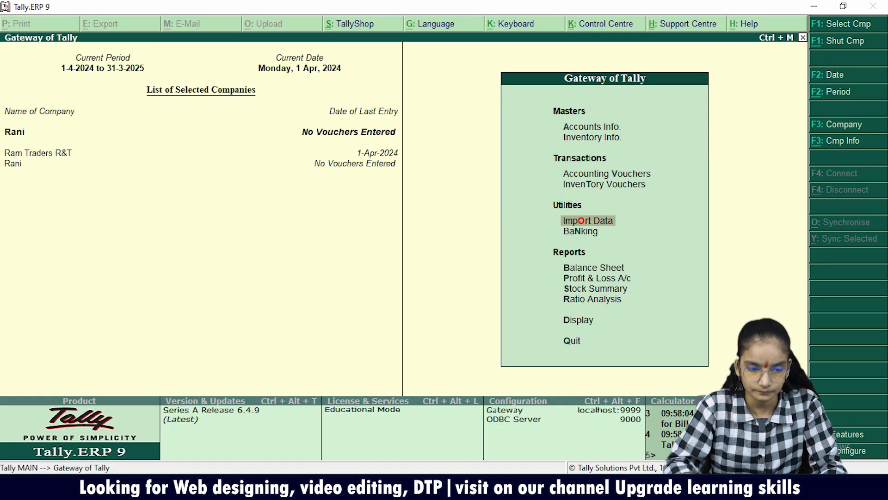
key(Return)
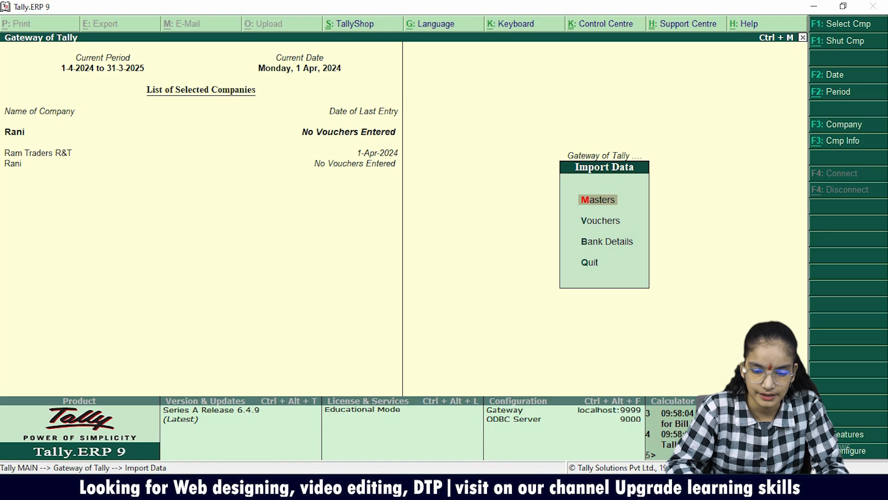
key(Return)
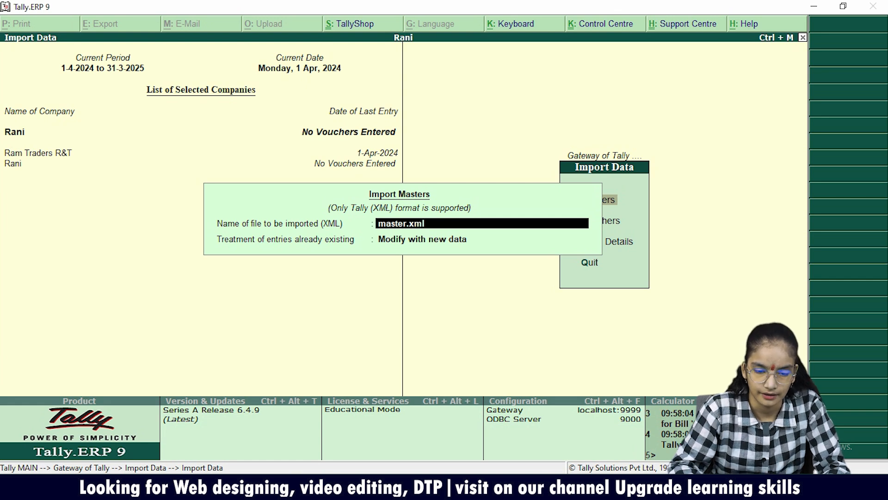
Import the masters from master.xml with existing entries set to Modify with new data, and leave the data import.
key(Return)
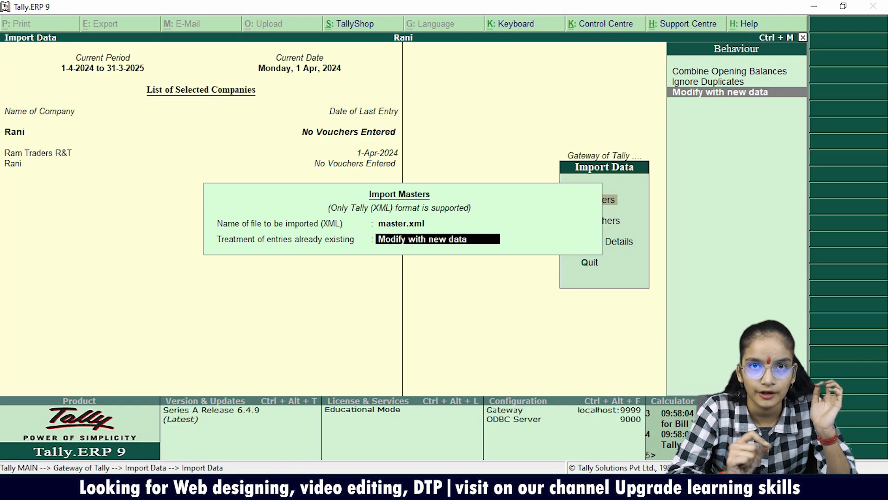
key(Up)
key(Down)
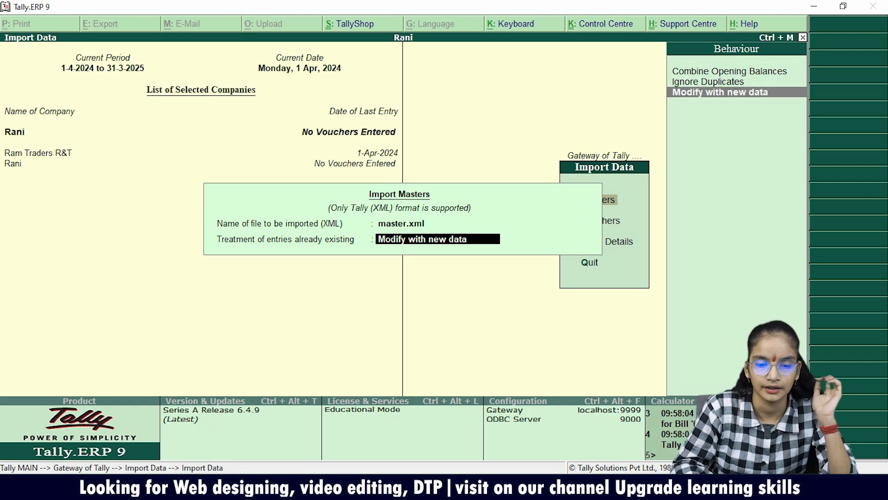
key(Return)
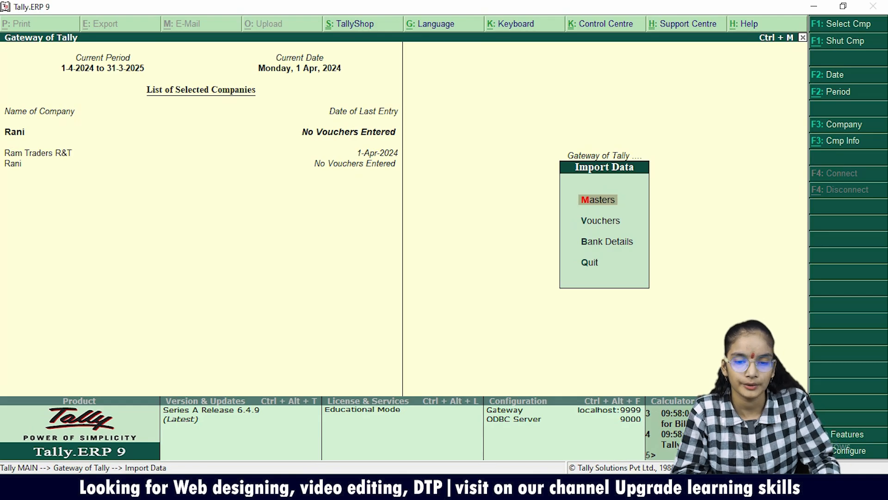
key(Escape)
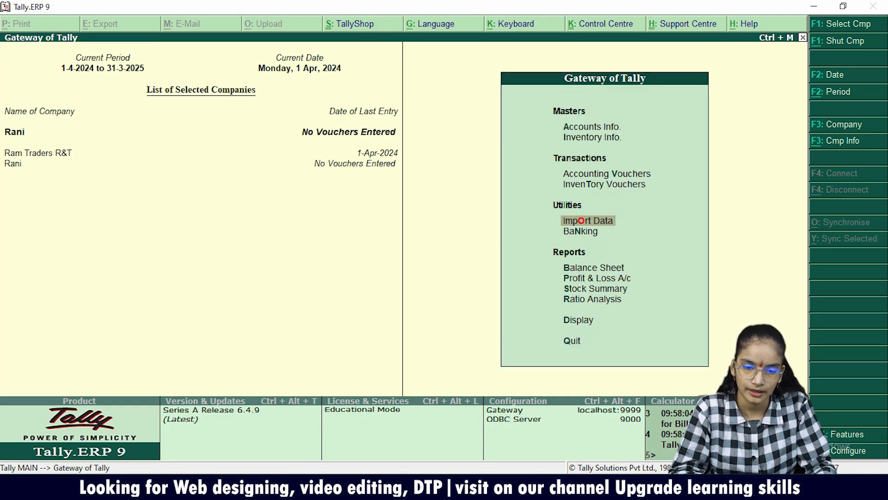
Return to the Account Books of Rani through the display reports.
key(Down)
key(Down)
key(Down)
key(Down)
key(Down)
key(Down)
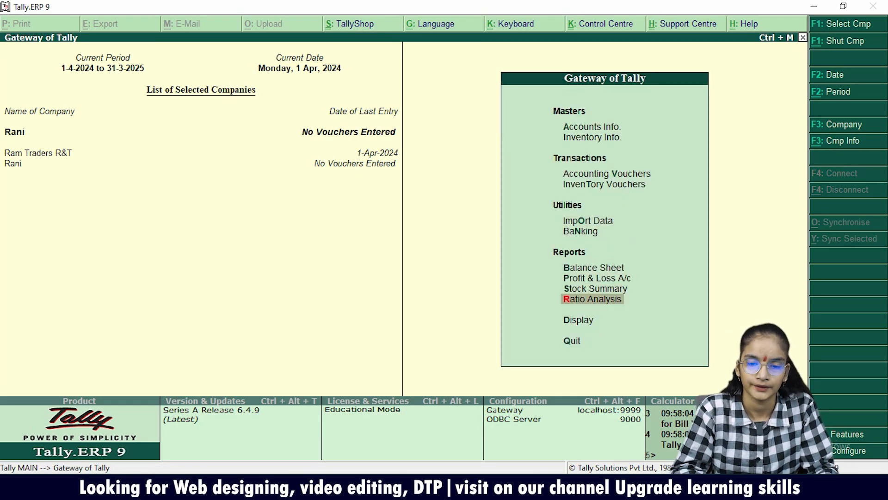
key(Return)
key(Down)
key(Down)
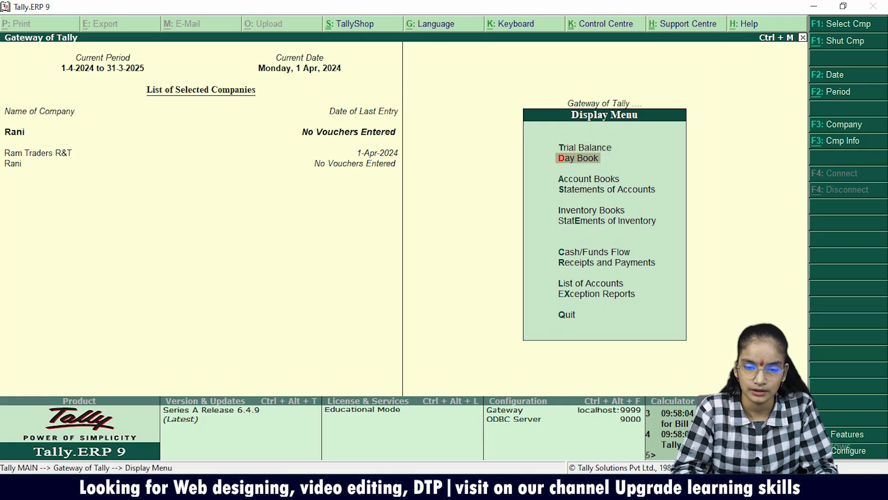
key(Return)
Open the Manoj Traders ledger from the list of ledgers to check its vouchers after the masters import.
key(Down)
key(Return)
key(Down)
key(Down)
key(Down)
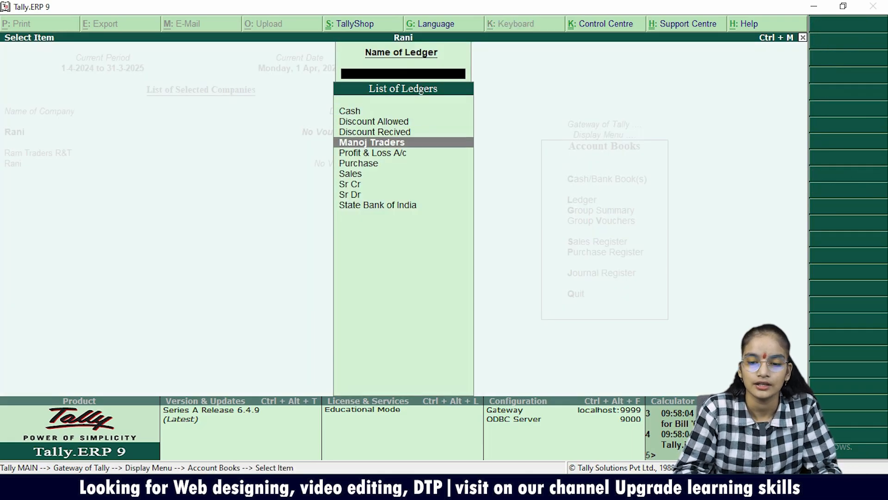
key(Return)
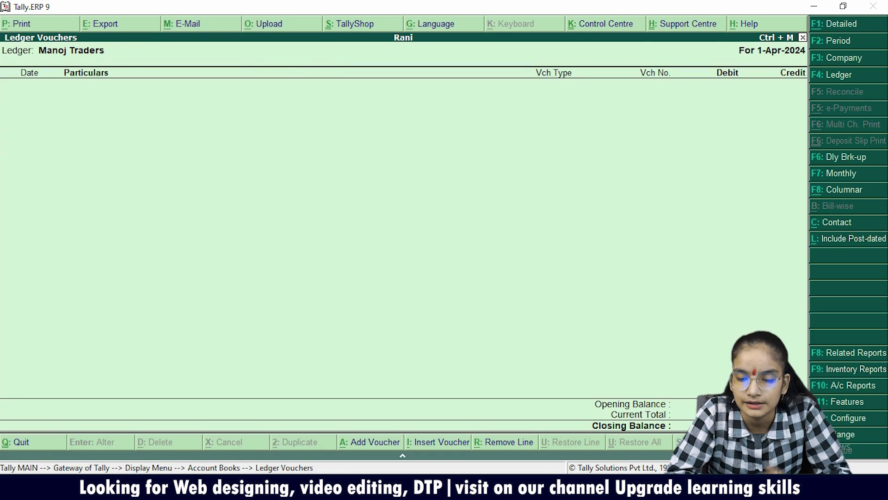